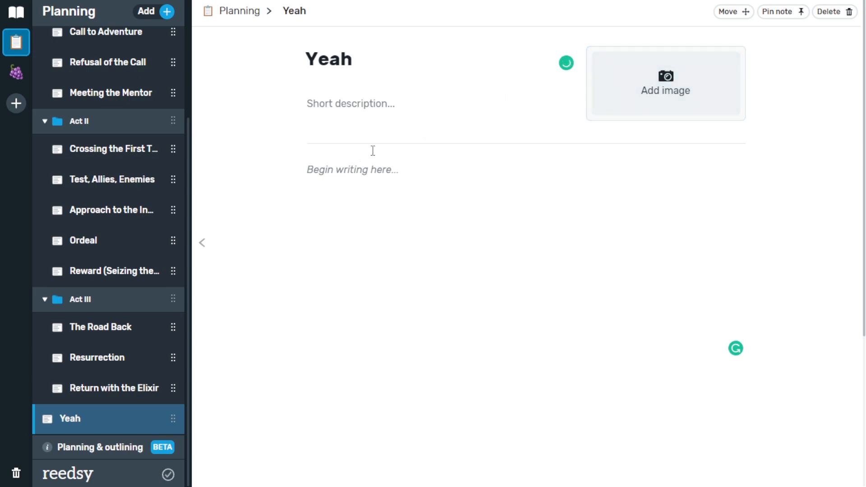
- Give the Yeah note the short description "Woo Hoo" and move it to the start of the Act III folder
left_click(365, 107)
type("Woo Hoo")
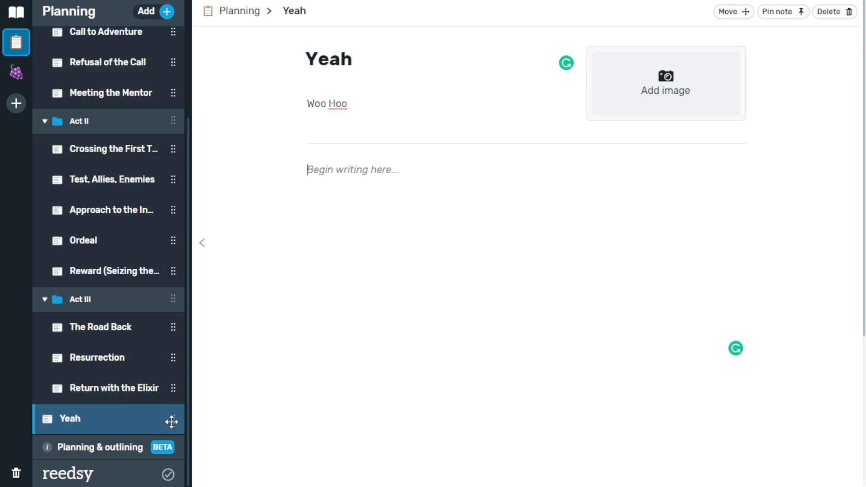
left_click_drag(172, 422, 153, 339)
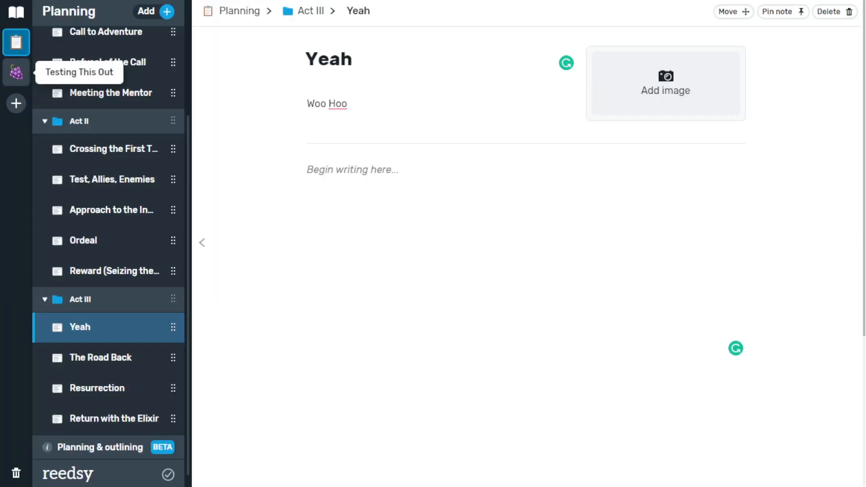
- Add a blank note titled "River name" to the Testing This Out board with the short description "Name that river."
left_click(16, 72)
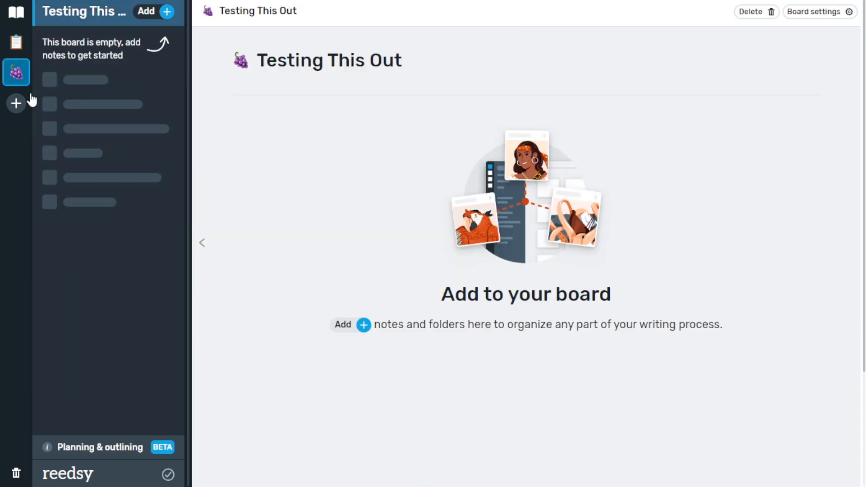
left_click(167, 14)
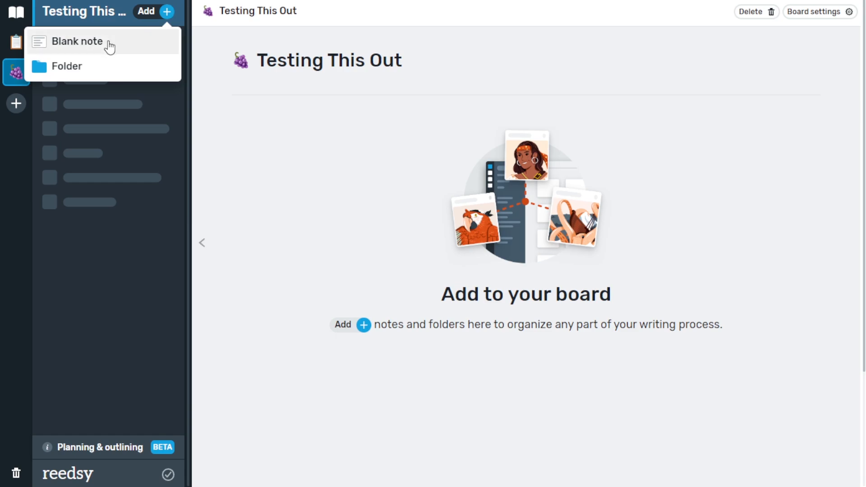
left_click(78, 41)
left_click(384, 57)
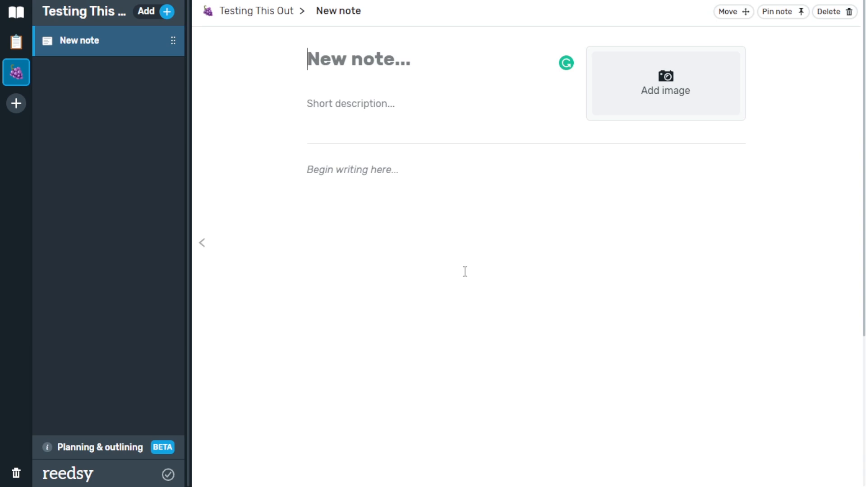
type("River name")
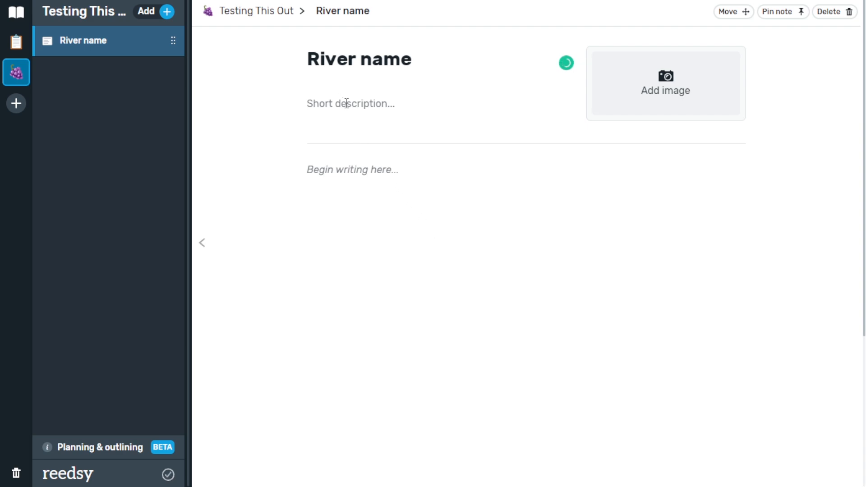
type("Name that river.")
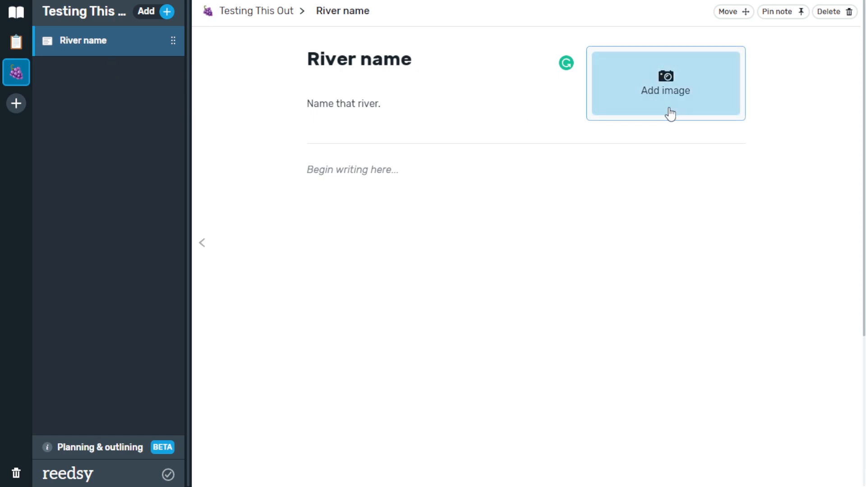
- Pin the River name note, return to the manuscript and toggle the pinned note's display beside Chapter 7
left_click(782, 15)
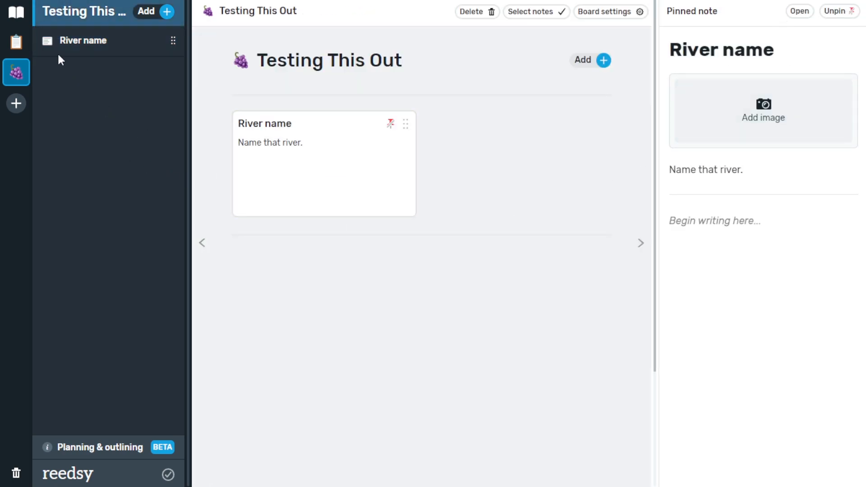
left_click(16, 13)
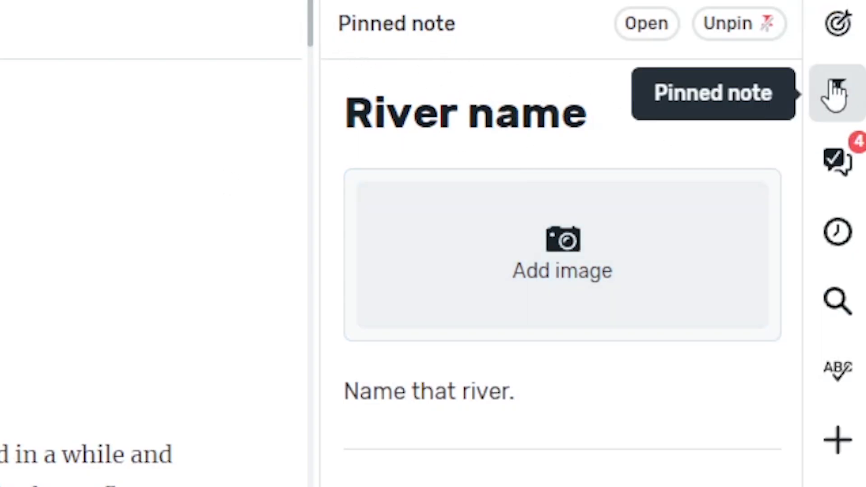
left_click(838, 95)
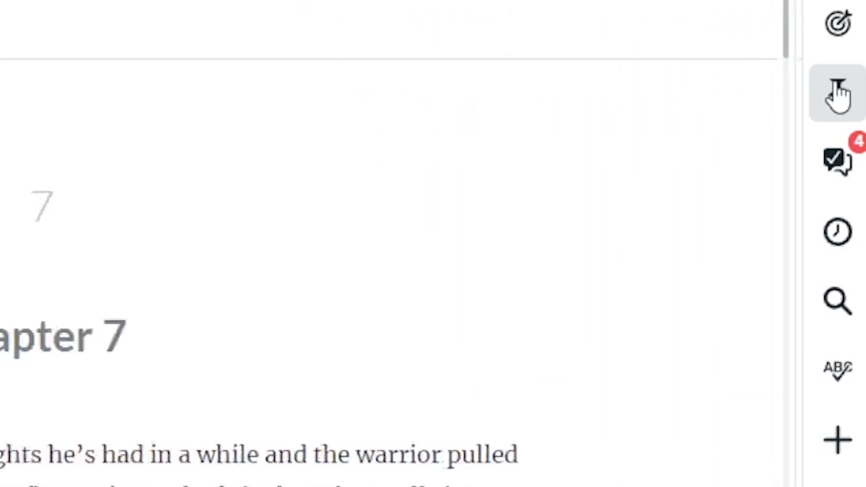
left_click(838, 95)
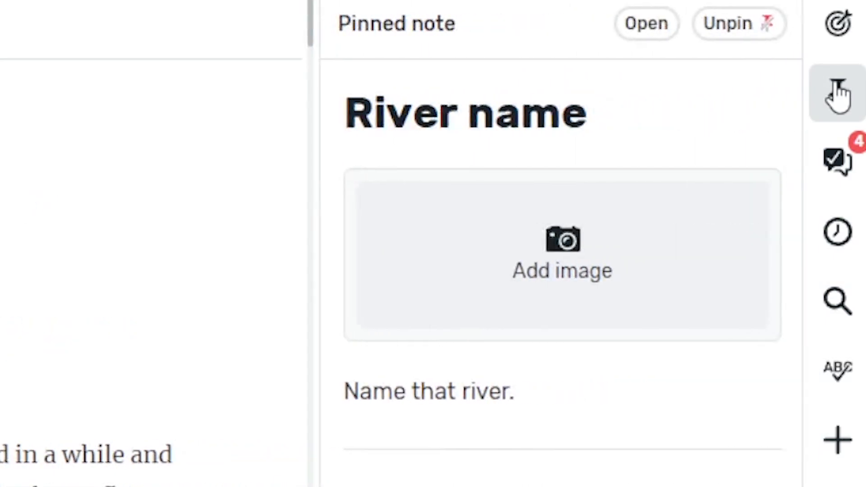
left_click(838, 95)
left_click(839, 95)
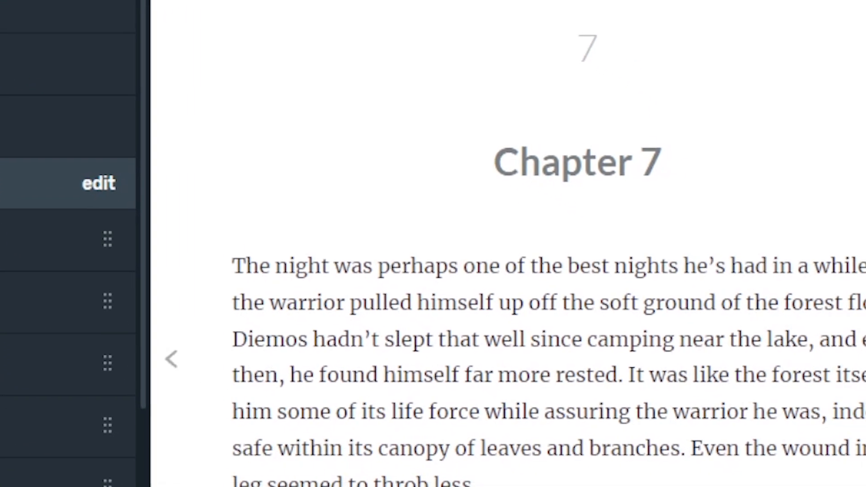
- Create a new board named "Fleshing Out Ideas"
left_click(433, 2)
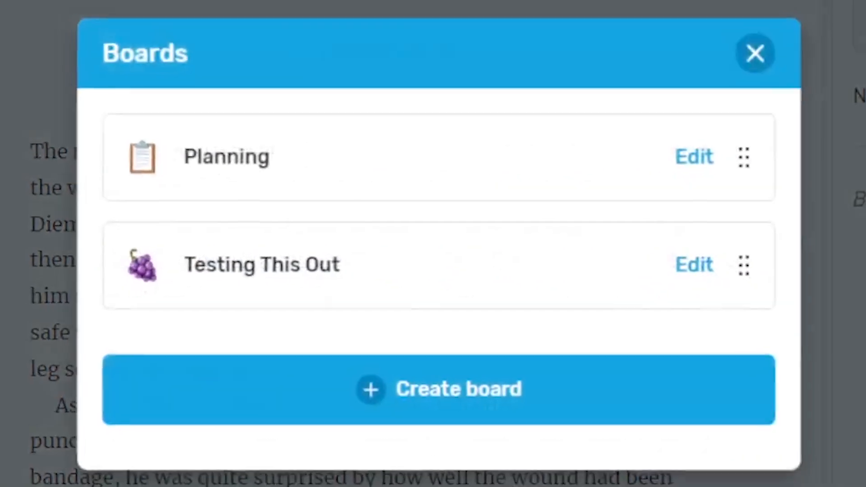
left_click(441, 392)
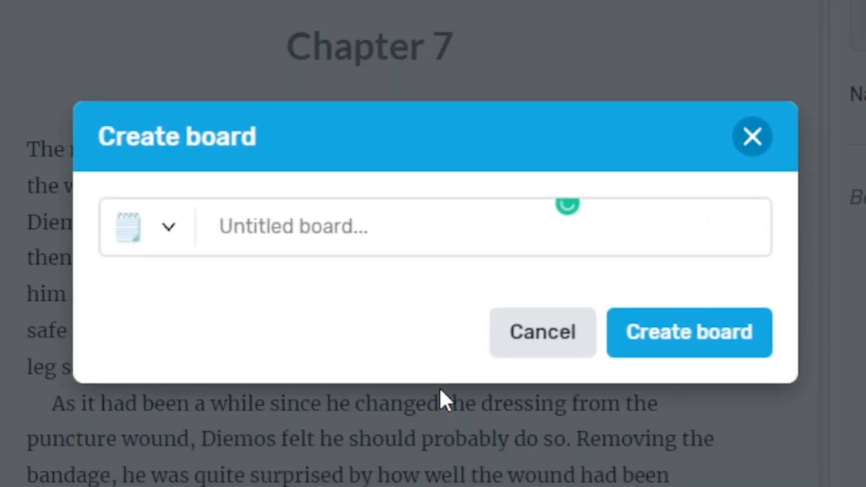
left_click(365, 223)
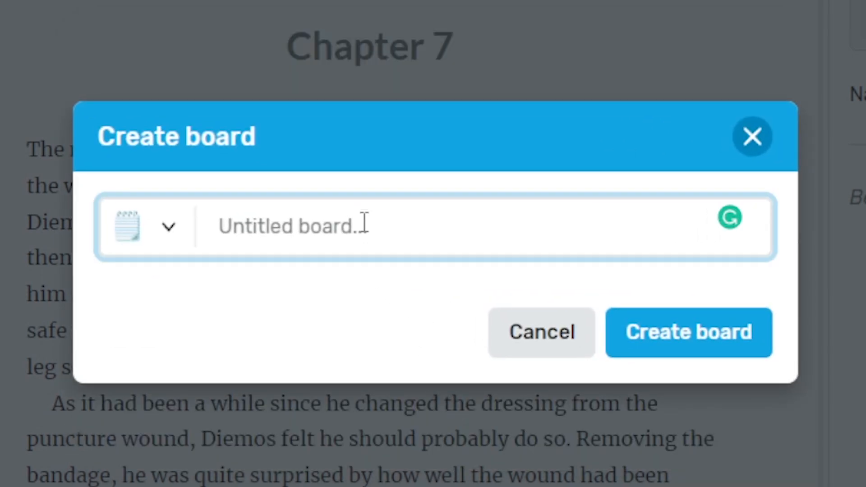
type("Fleshing Out I")
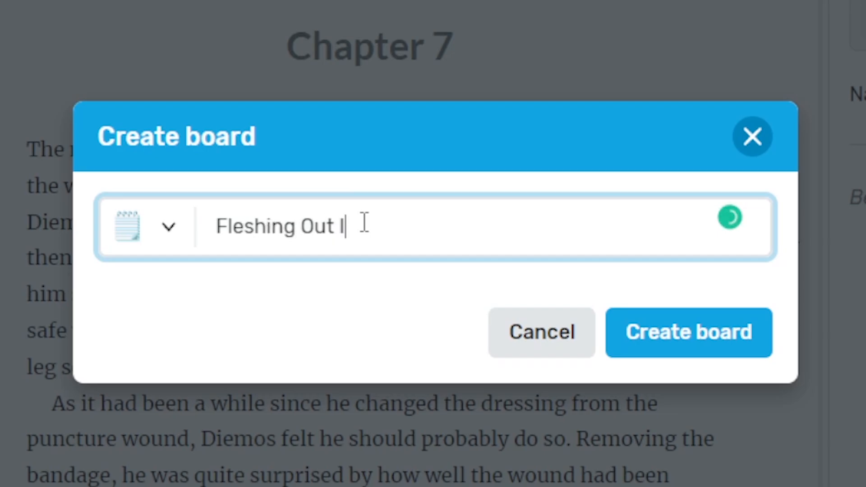
type("deas")
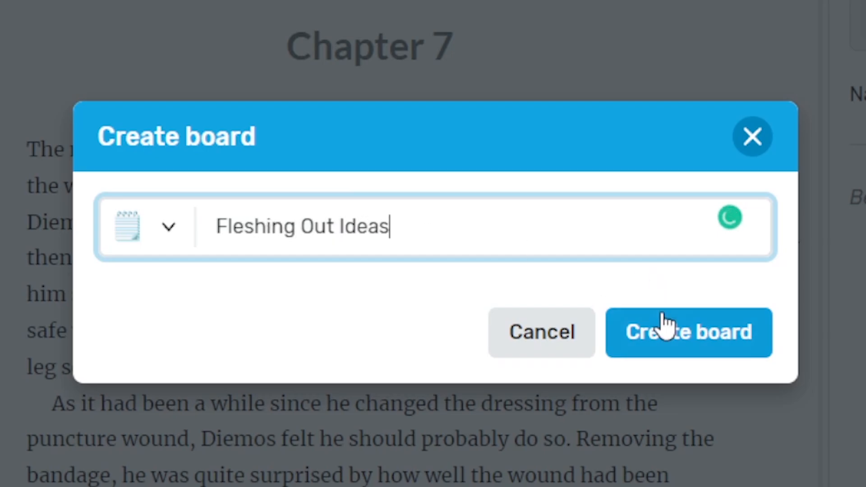
left_click(666, 325)
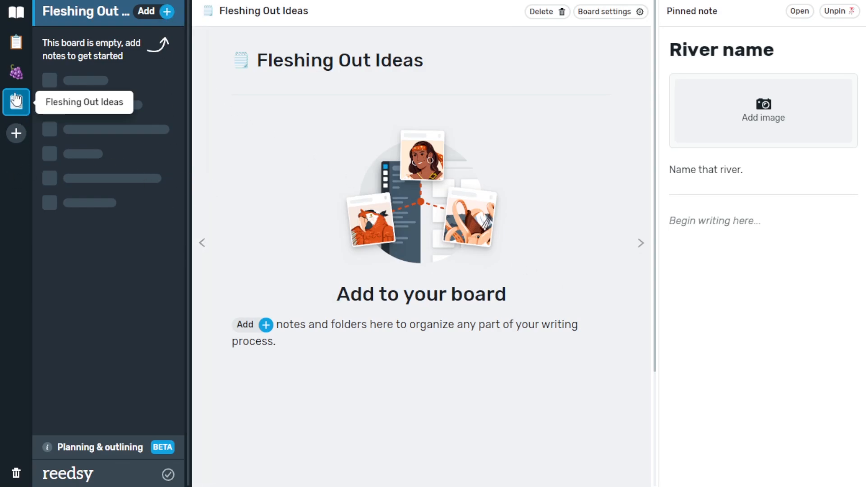
- Change the Fleshing Out Ideas board's icon to the light bulb emoji, searching for "light", and save the board settings
left_click(17, 134)
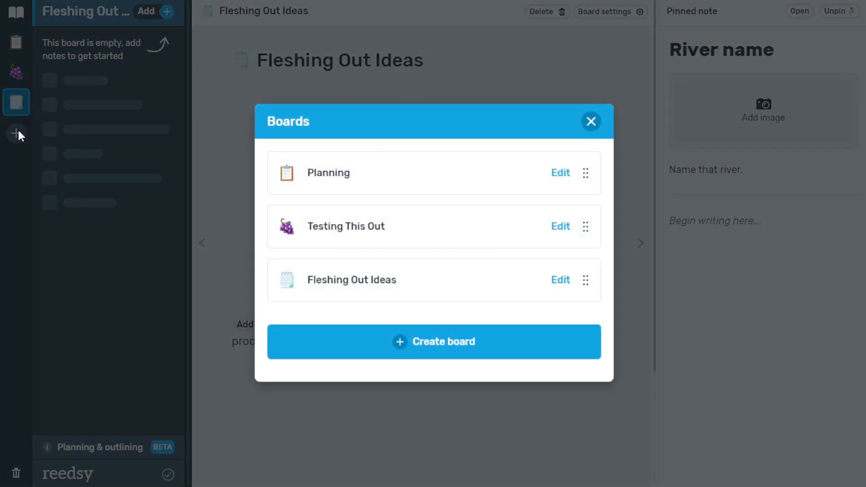
left_click(561, 280)
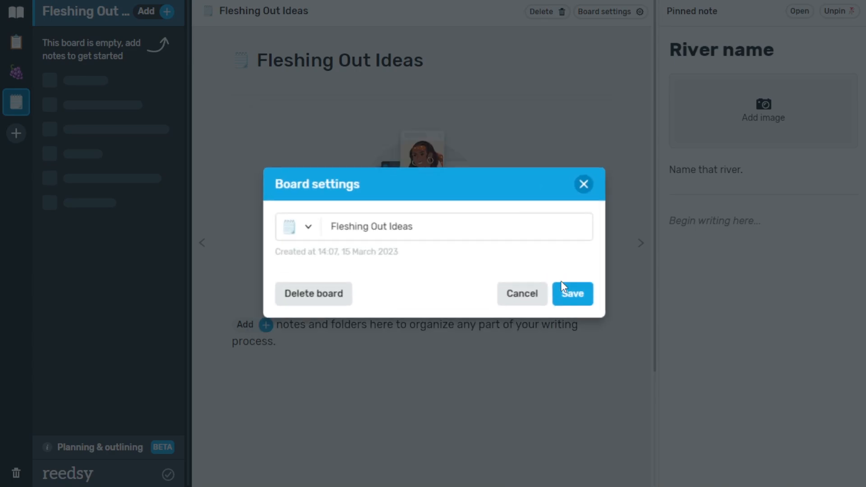
left_click(298, 229)
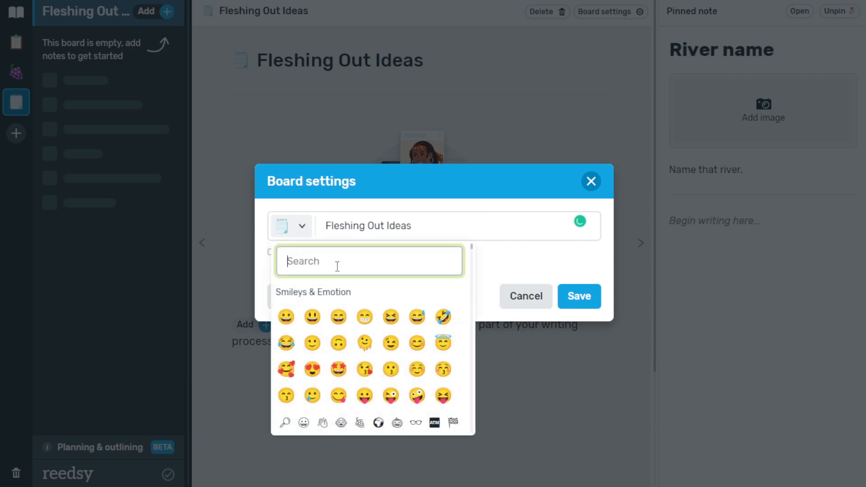
type("light")
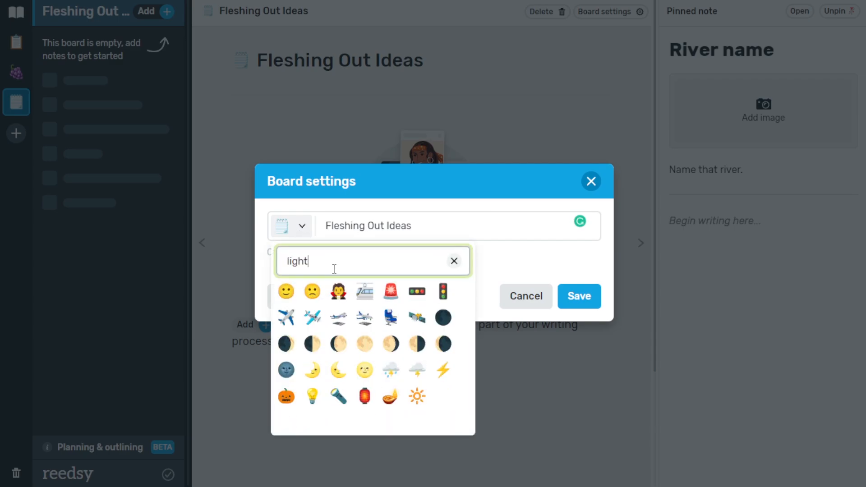
left_click(312, 397)
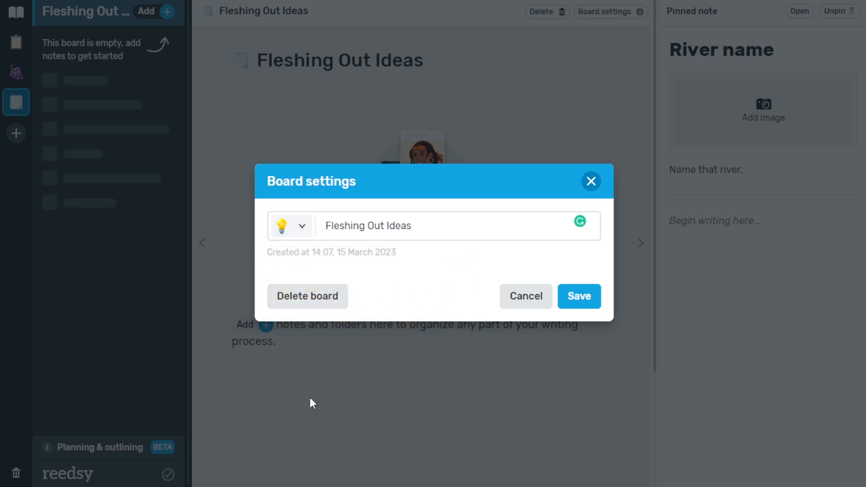
left_click(589, 296)
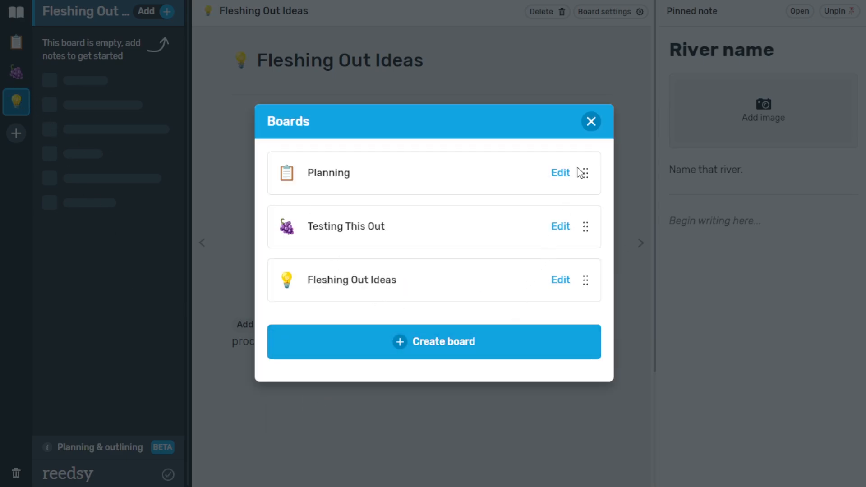
left_click(592, 123)
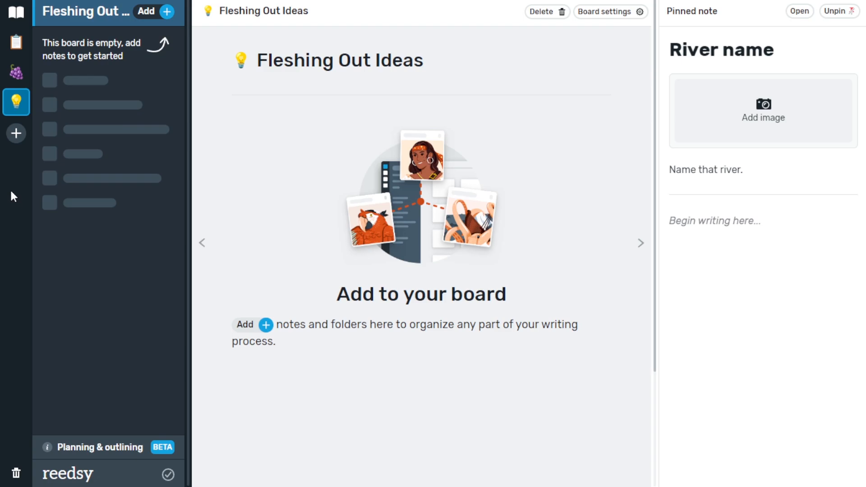
- View the Planning board's settings and leave them without saving
left_click(18, 46)
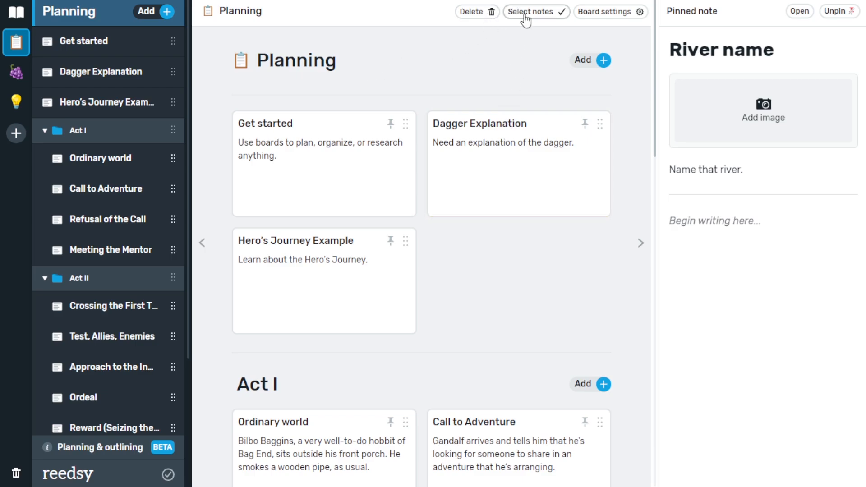
left_click(615, 11)
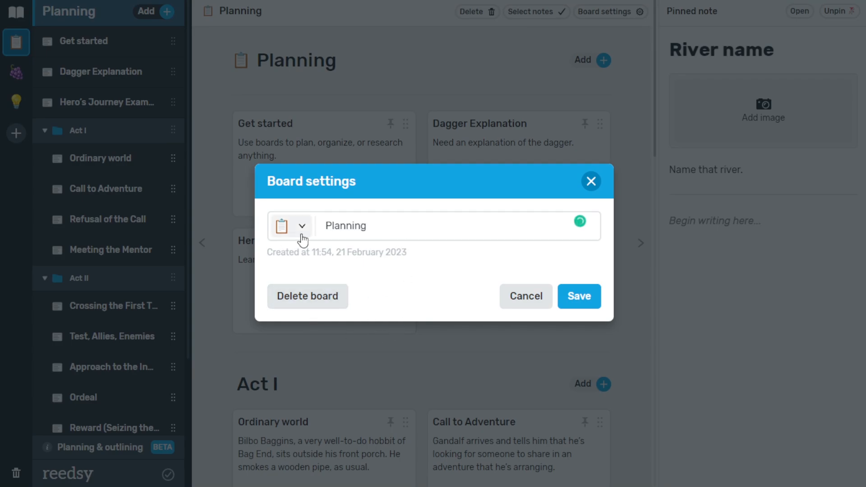
left_click(517, 303)
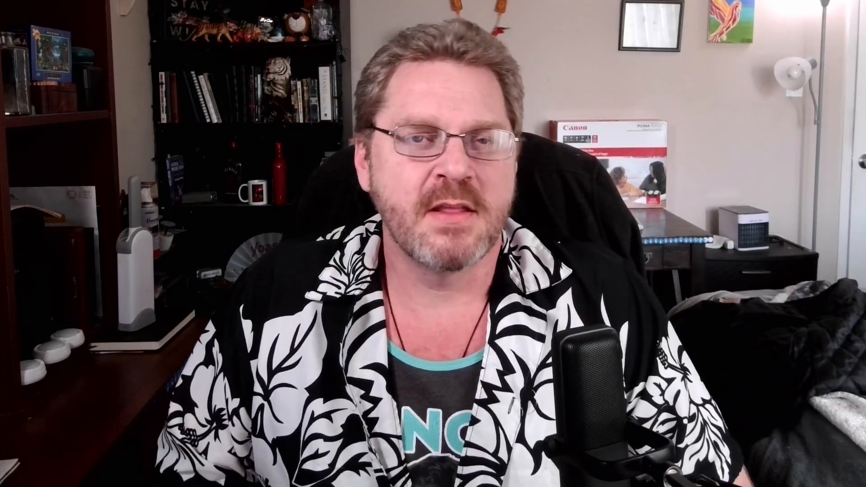